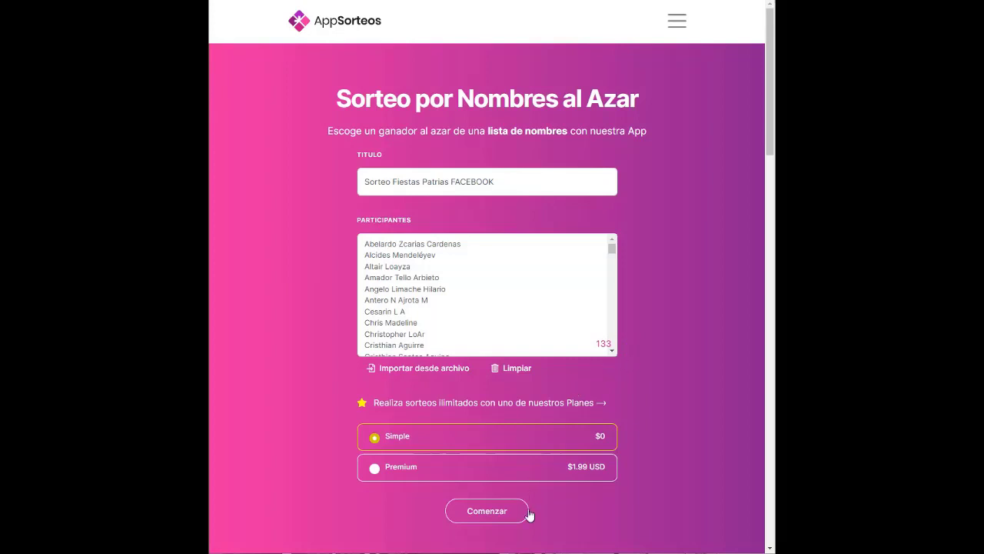
- Run the Facebook draw with 3 winners
left_click(503, 518)
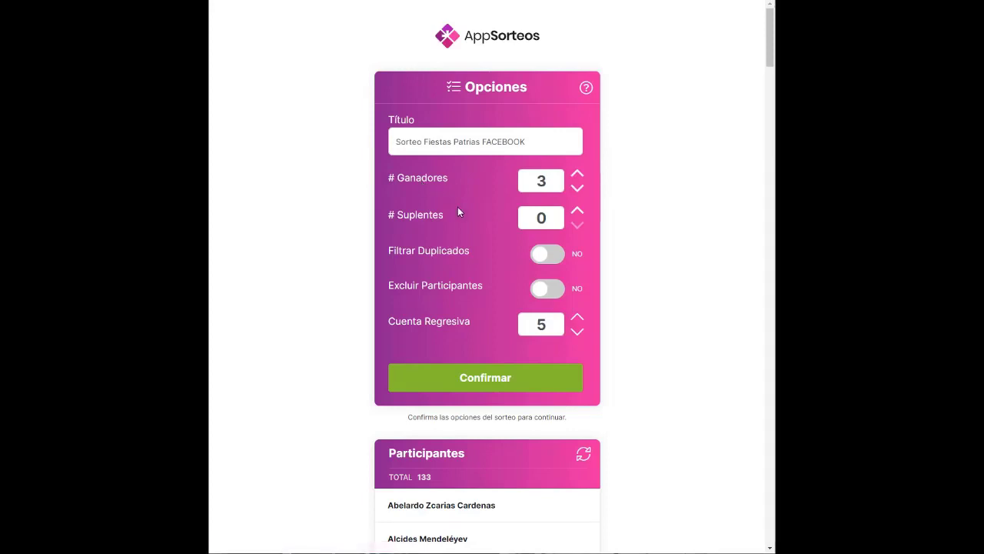
left_click(506, 385)
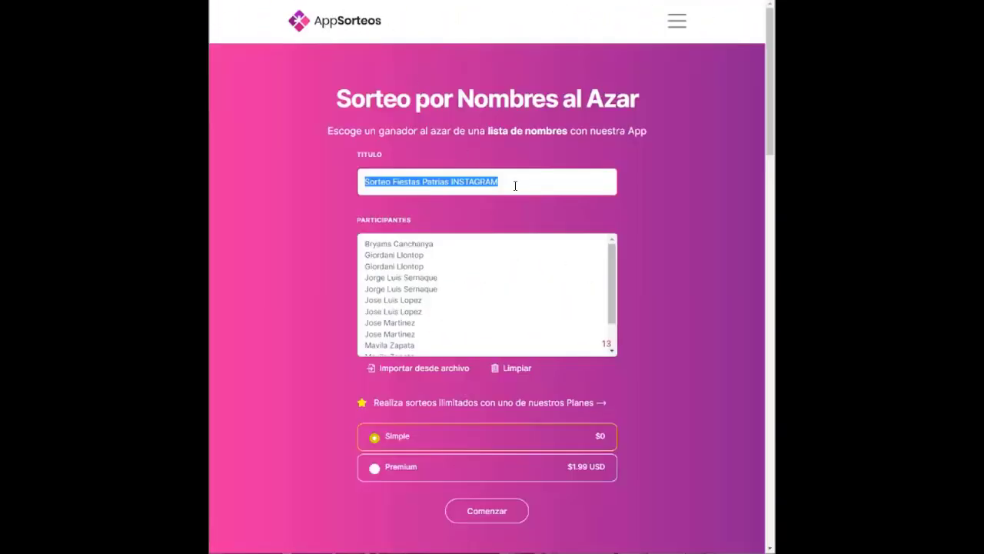
- Finish the 'Sorteo Fiestas Patrias INSTAGRAM' title, review its 13 participants, and bring up its draw options
left_click(515, 185)
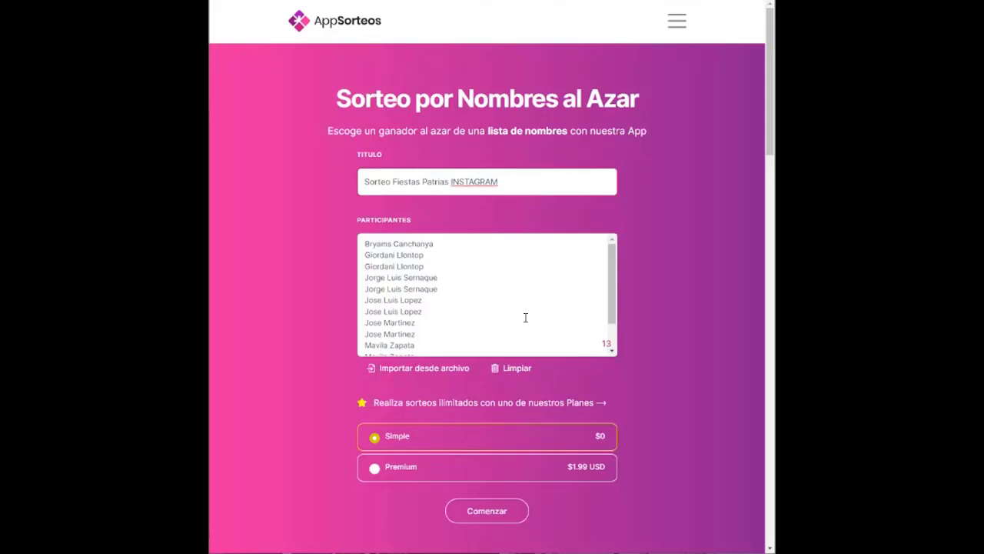
scroll(525, 318, "down", 2)
scroll(516, 292, "down", 1)
scroll(500, 264, "up", 2)
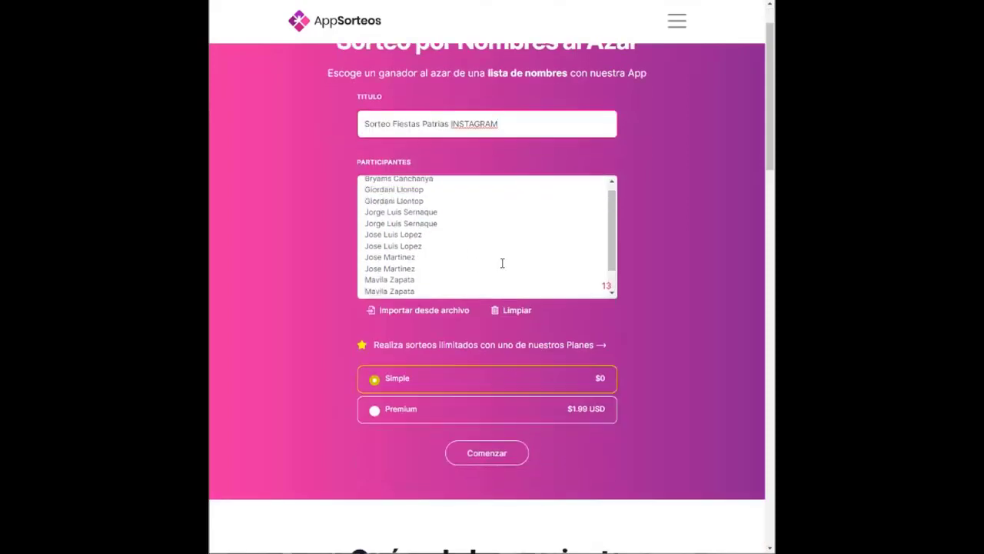
scroll(502, 263, "up", 2)
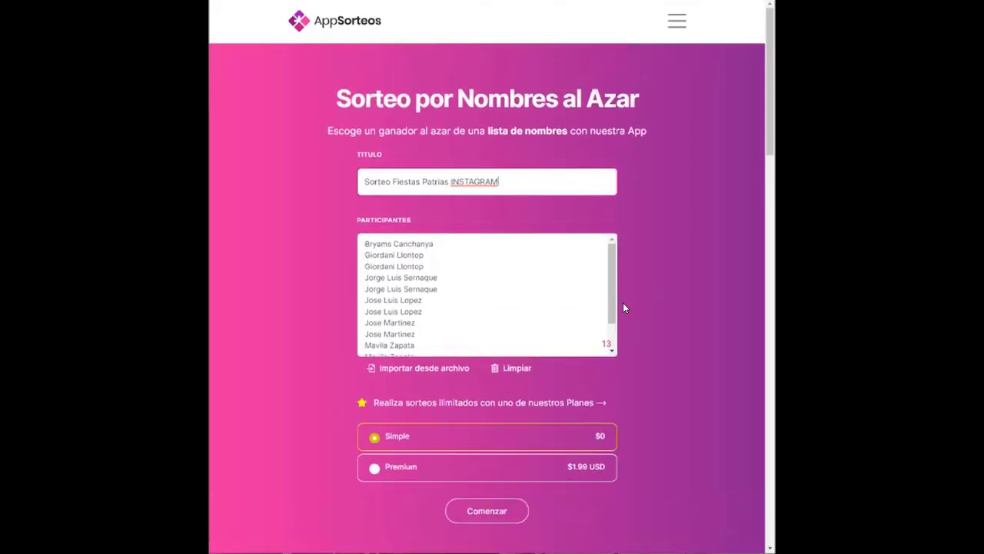
left_click(491, 513)
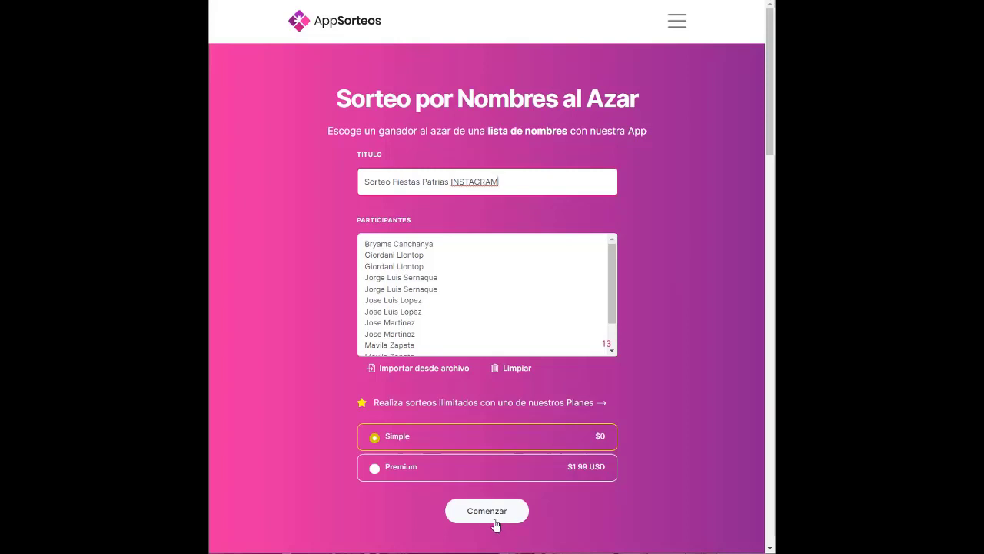
left_click(489, 519)
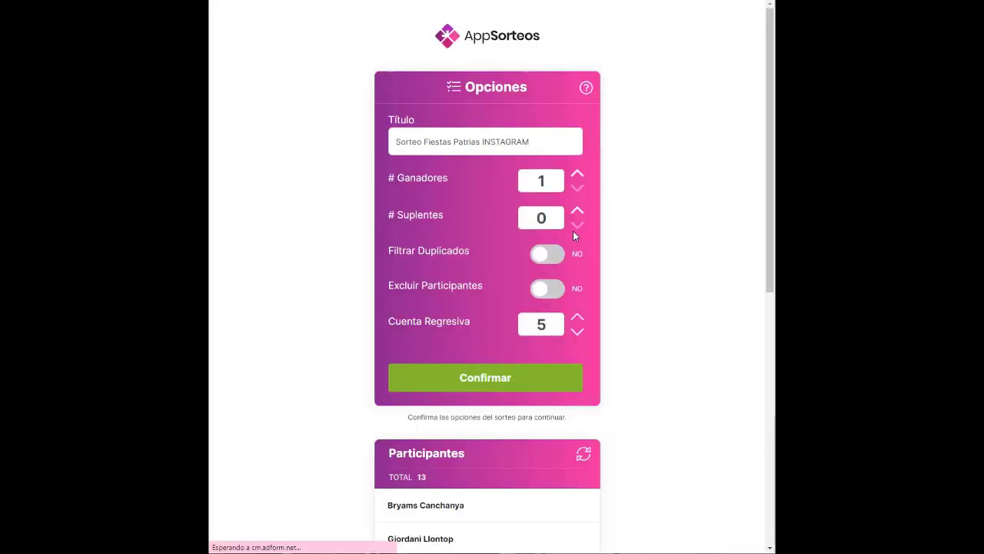
- Confirm the Instagram draw options and launch its countdown to pick one winner
left_click(501, 379)
left_click(491, 539)
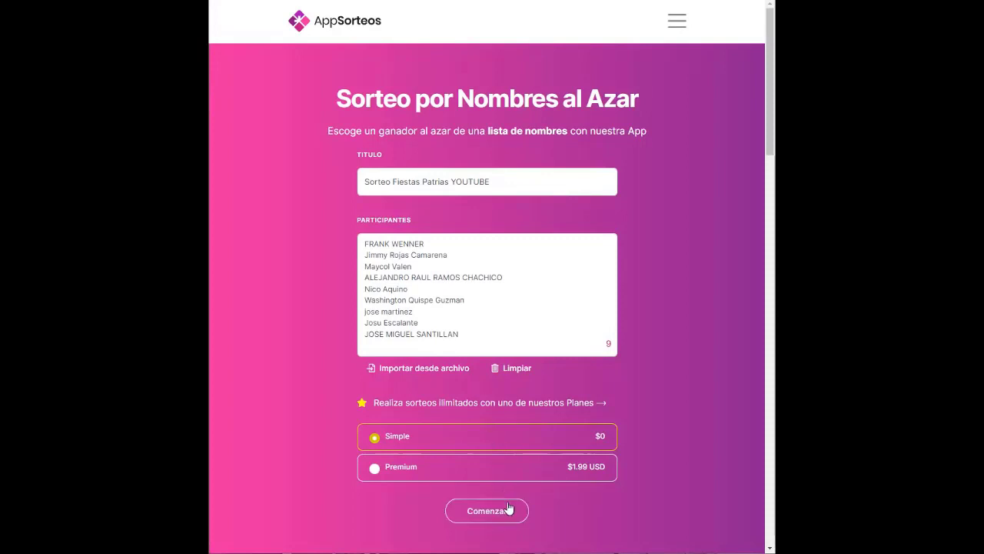
- Run the 'Sorteo Fiestas Patrias YOUTUBE' draw for one winner among its 9 participants
left_click(485, 519)
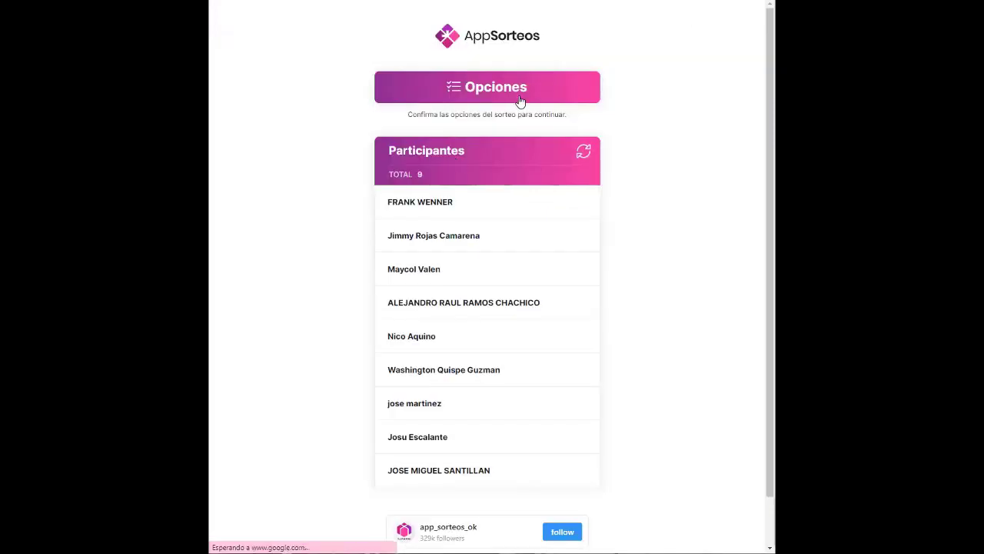
left_click(521, 99)
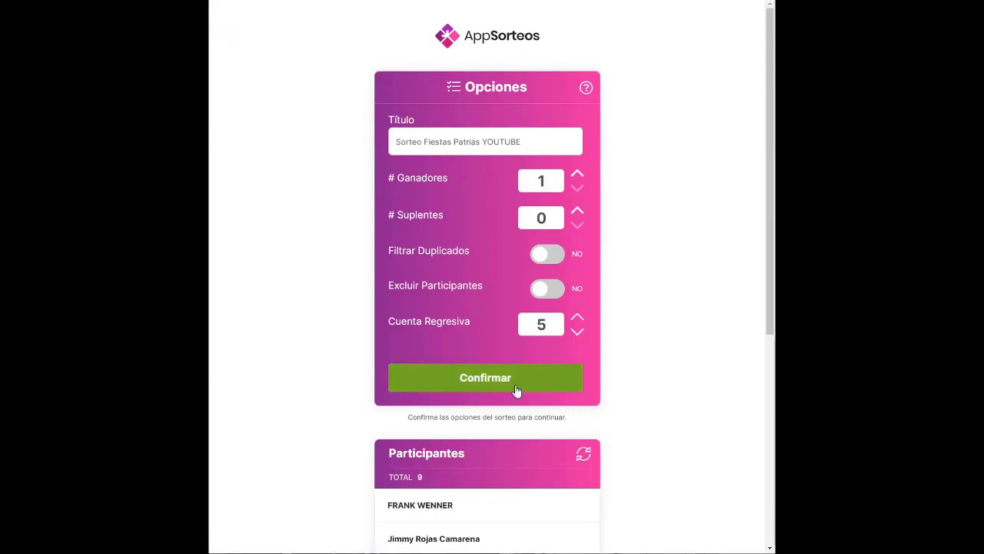
left_click(485, 376)
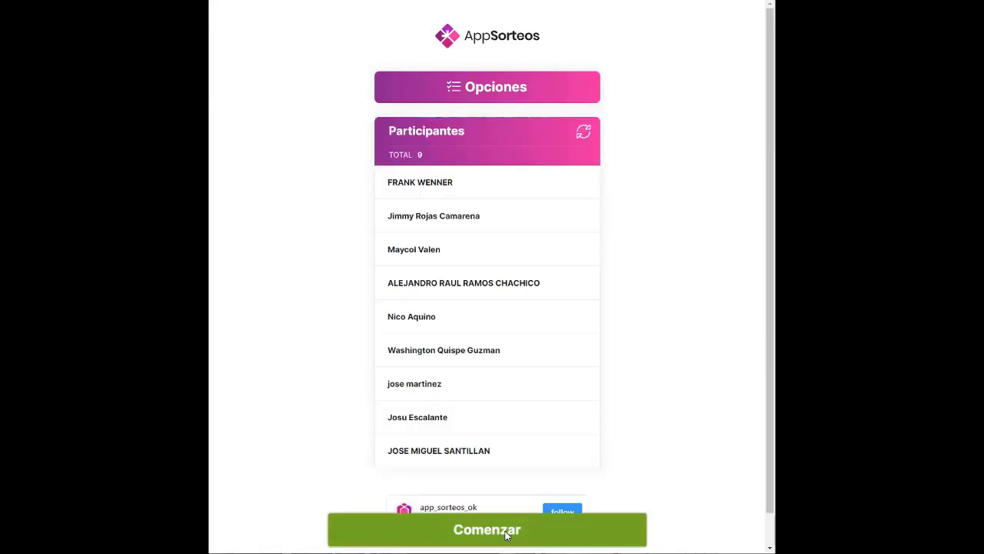
left_click(492, 529)
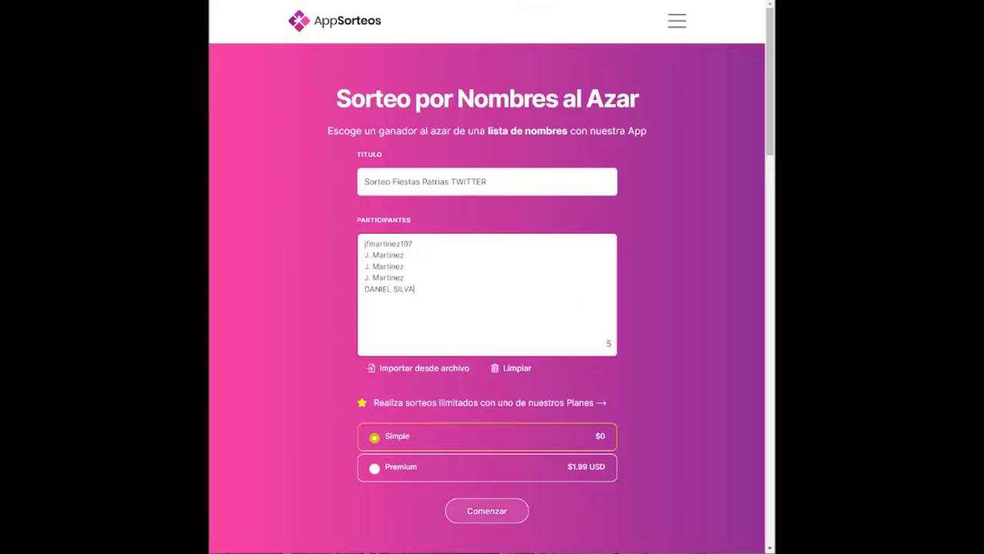
- Confirm the Twitter draw options with 1 winner and 0 substitutes
left_click(481, 512)
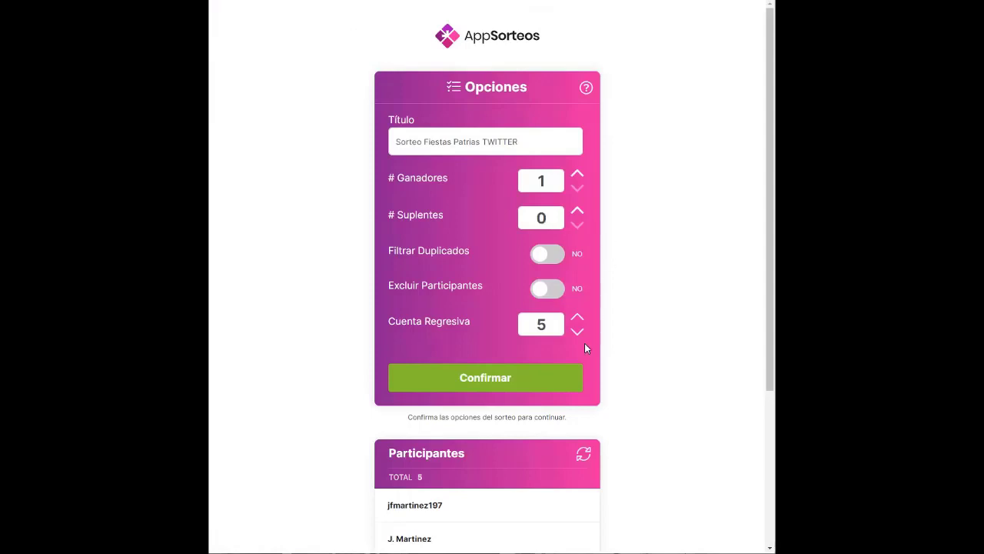
left_click(491, 379)
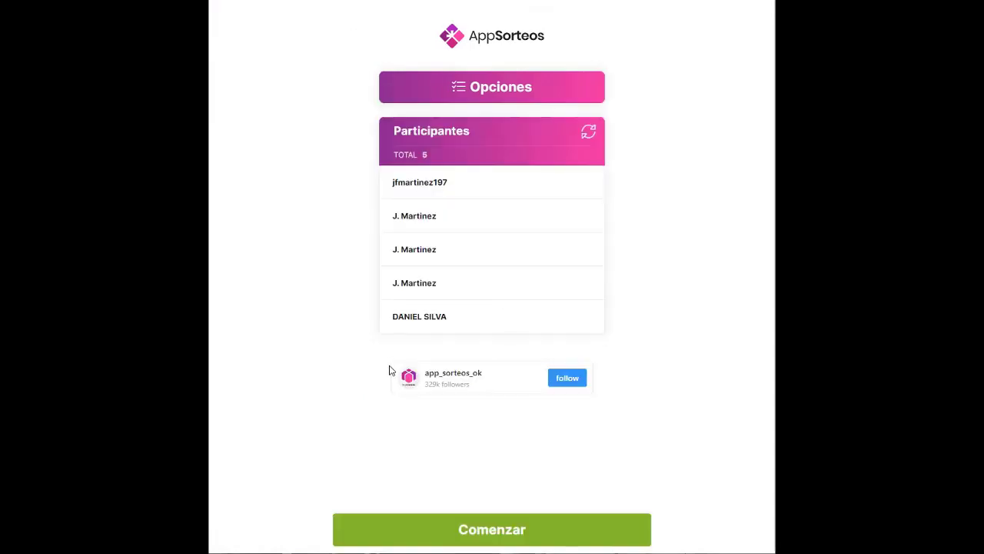
- Launch the Twitter draw countdown to reveal its winner among the 5 participants
left_click(482, 536)
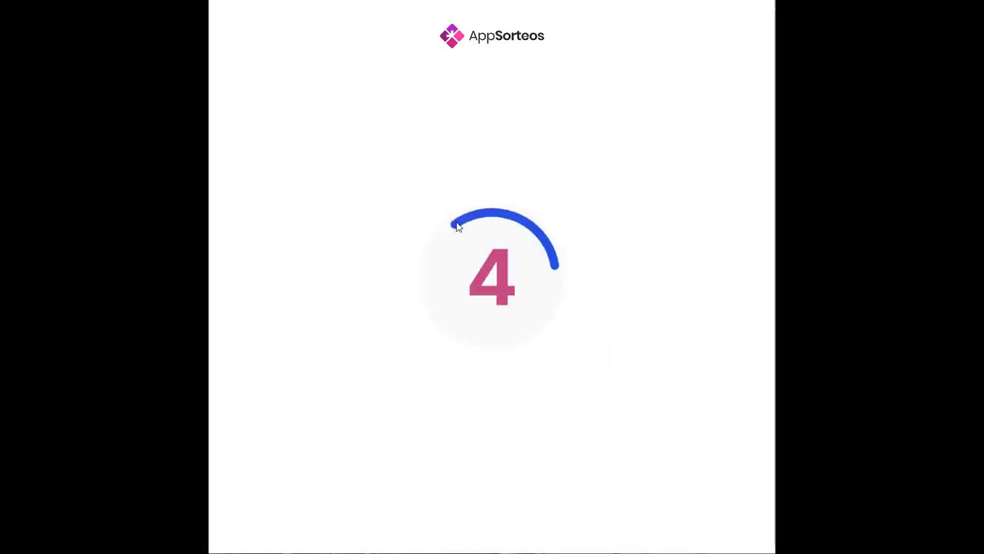